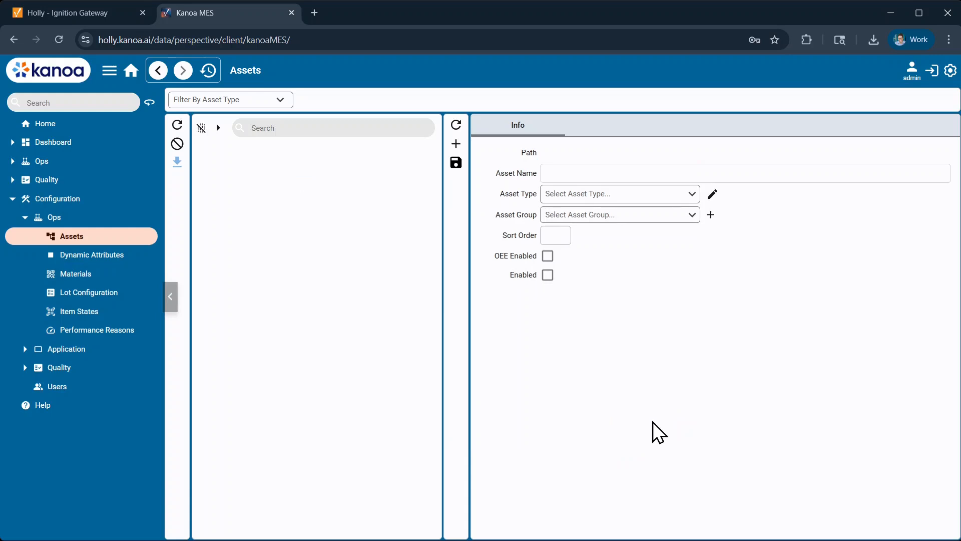
# - Create an enabled top-level asset named Kanoa Inc with asset type enterprise and save it
pyautogui.click(586, 173)
pyautogui.write('Kanoa Inc')
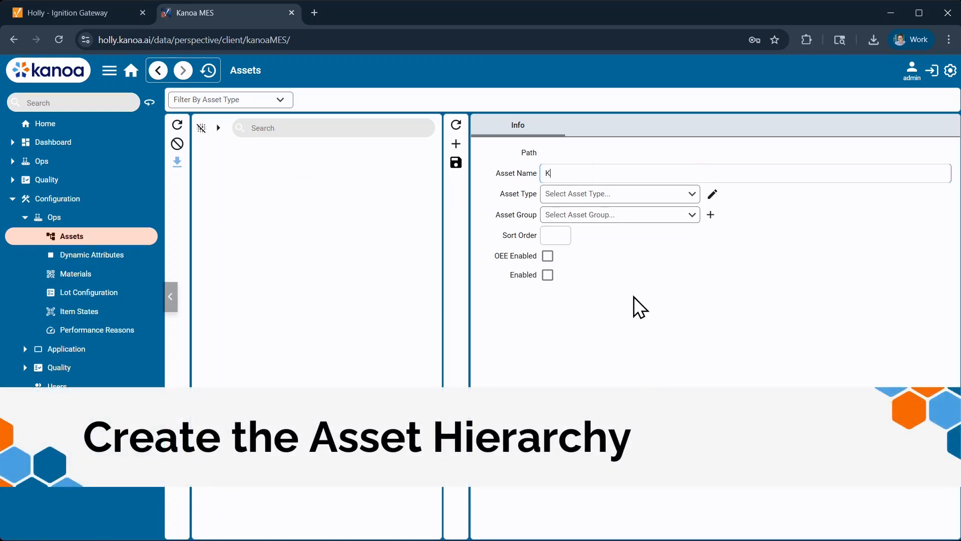
pyautogui.click(633, 196)
pyautogui.click(615, 216)
pyautogui.click(547, 276)
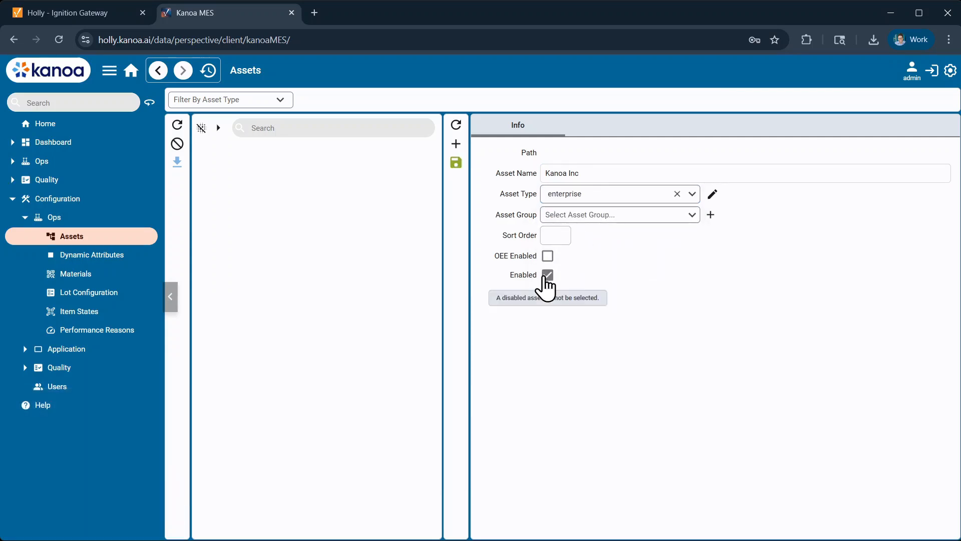
pyautogui.click(456, 163)
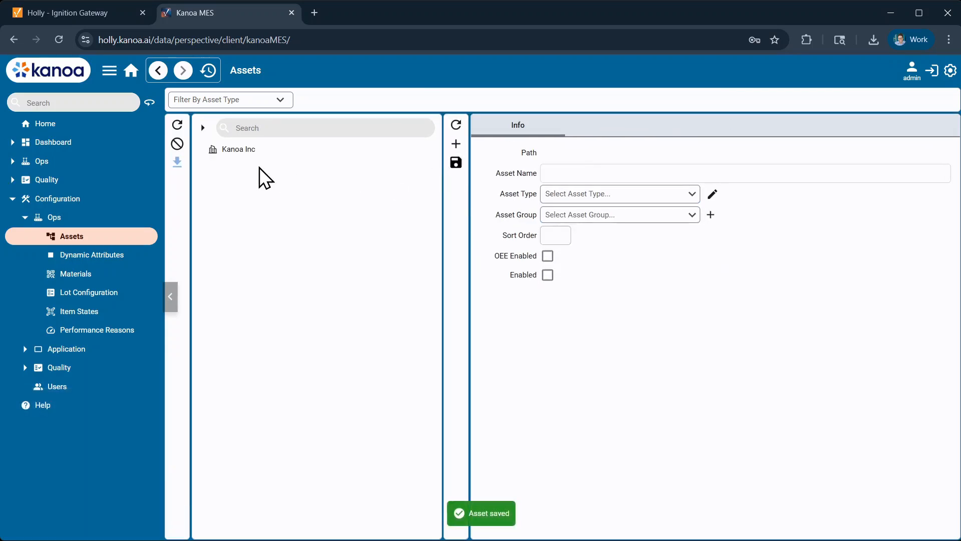
# - Add a child asset under Kanoa Inc named Philadelphia with asset type site
pyautogui.click(244, 149)
pyautogui.click(456, 144)
pyautogui.click(573, 174)
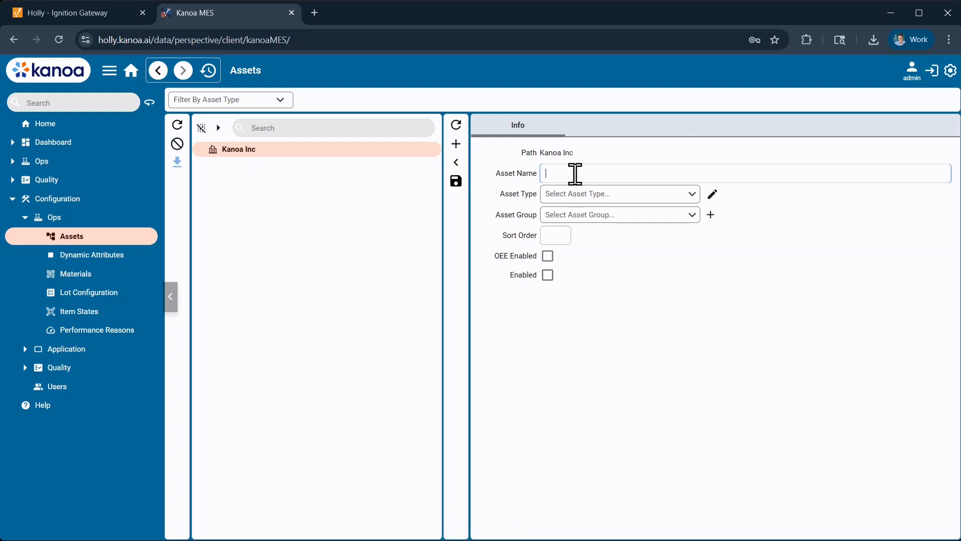
pyautogui.write('Philadelphia')
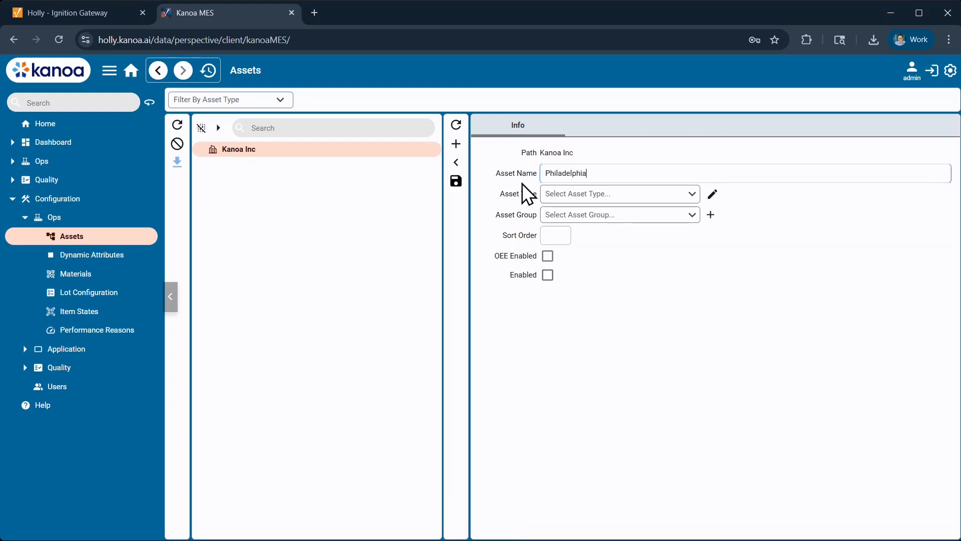
pyautogui.click(571, 194)
pyautogui.click(564, 230)
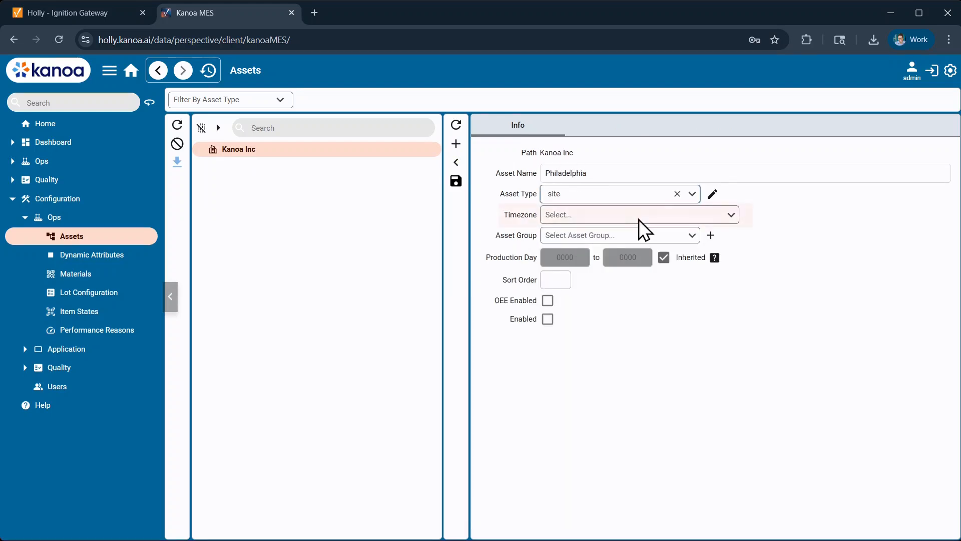
# - Set the Philadelphia site's timezone to Eastern Standard Time, enable the asset and save it
pyautogui.click(640, 219)
pyautogui.write('eastern')
pyautogui.click(645, 265)
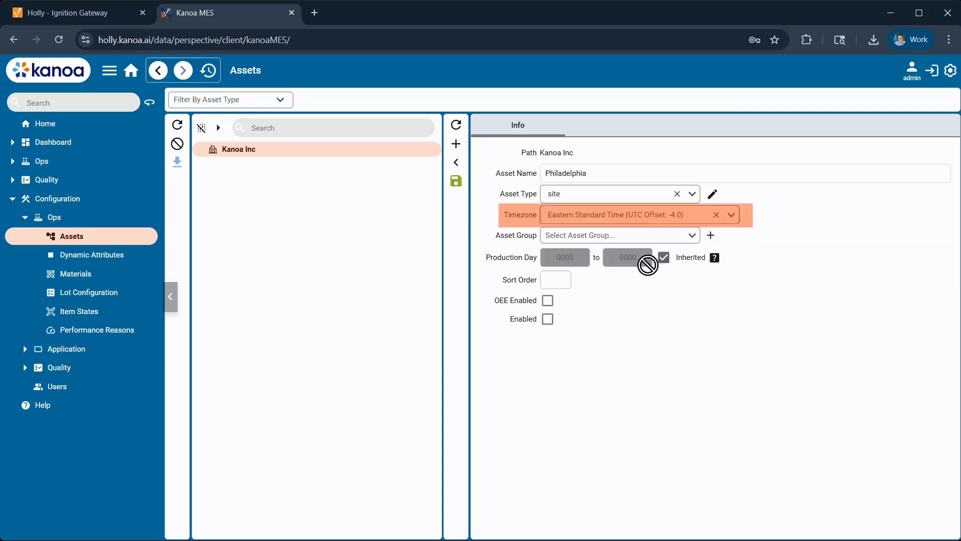
pyautogui.click(547, 319)
pyautogui.click(455, 181)
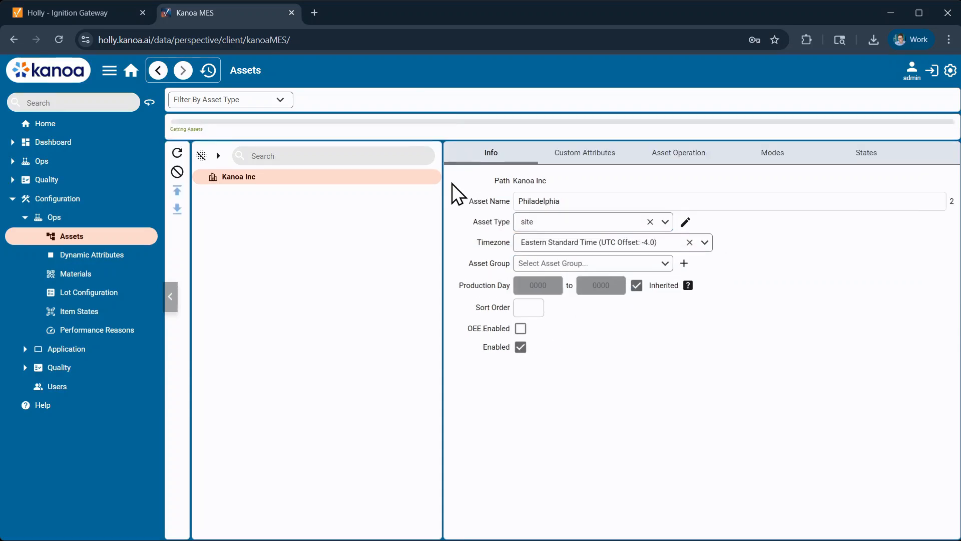
# - Add an enabled child asset under Philadelphia named Production with asset type area and save it
pyautogui.click(199, 149)
pyautogui.click(391, 165)
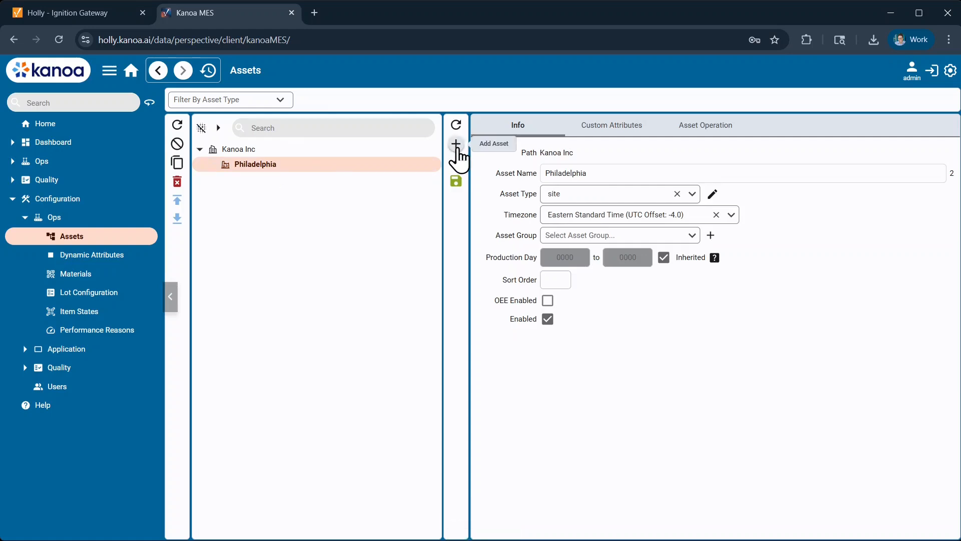
pyautogui.click(456, 150)
pyautogui.write('Production')
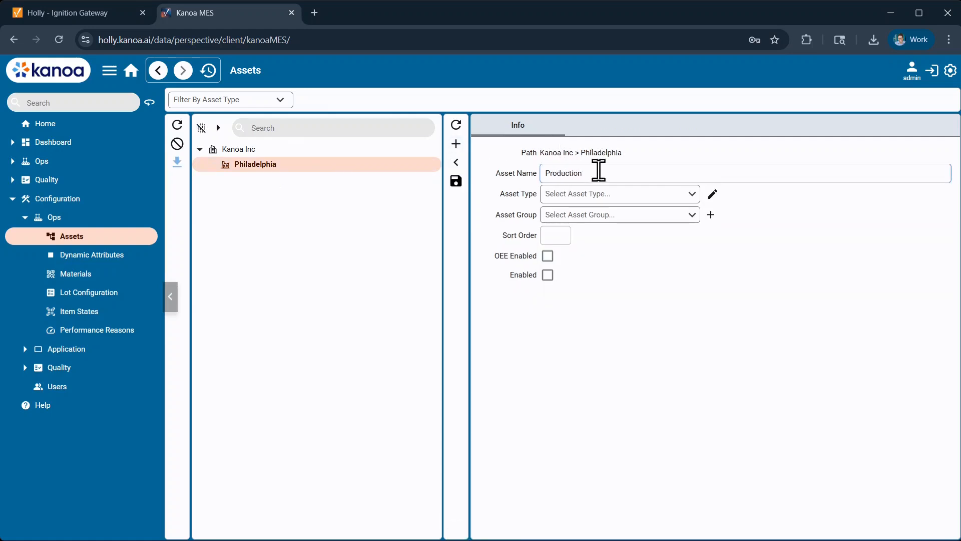
pyautogui.click(616, 194)
pyautogui.click(595, 242)
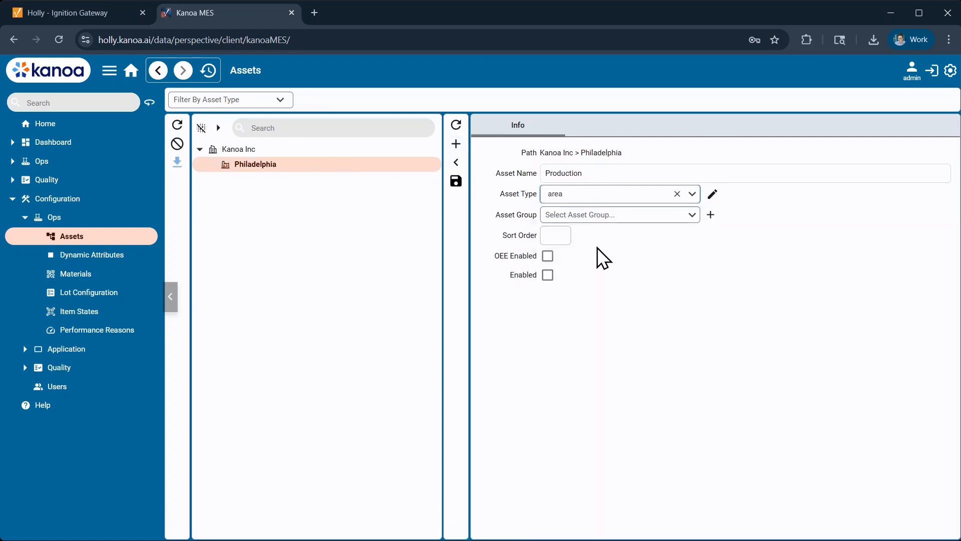
pyautogui.click(456, 181)
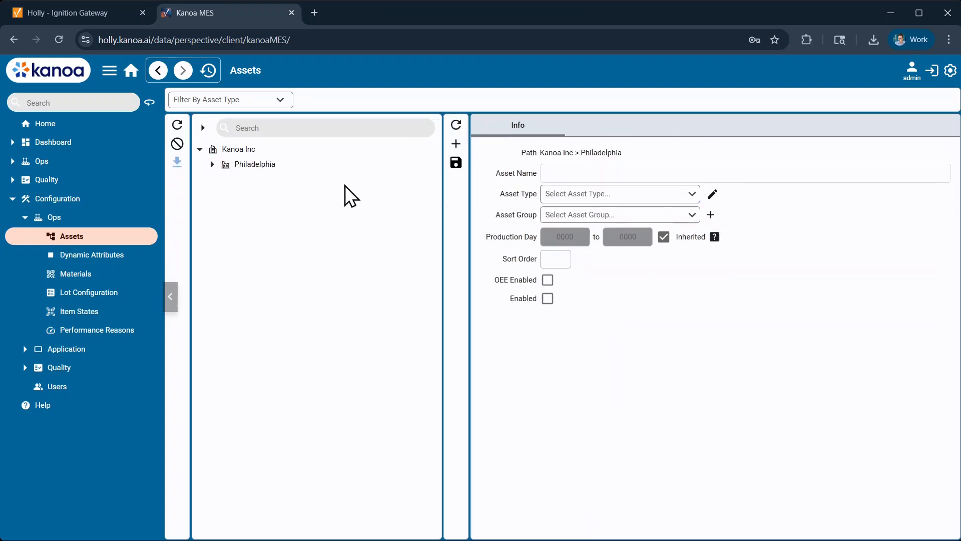
# - Add an enabled child asset under Production named Line 1 with asset type line and save it
pyautogui.click(213, 164)
pyautogui.click(261, 179)
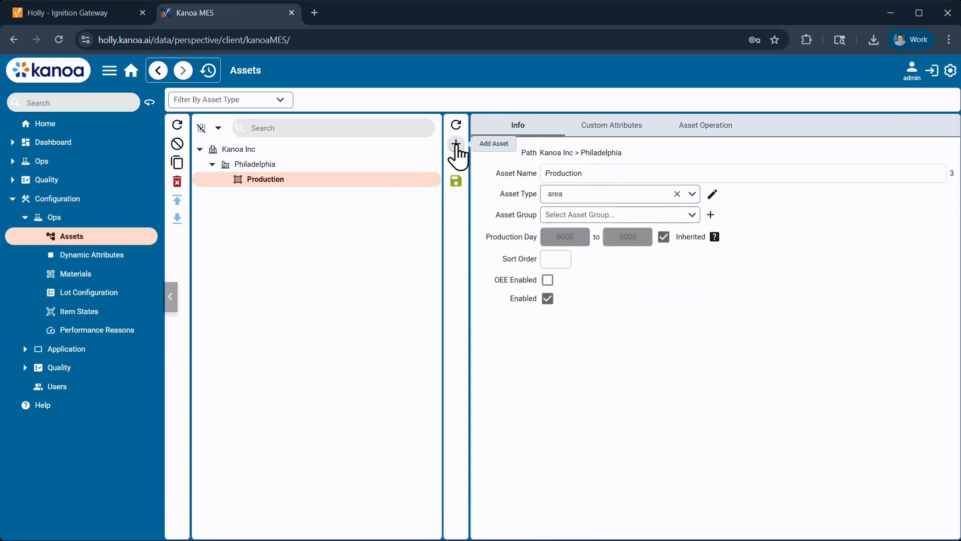
pyautogui.click(456, 144)
pyautogui.click(573, 170)
pyautogui.write('Line 1')
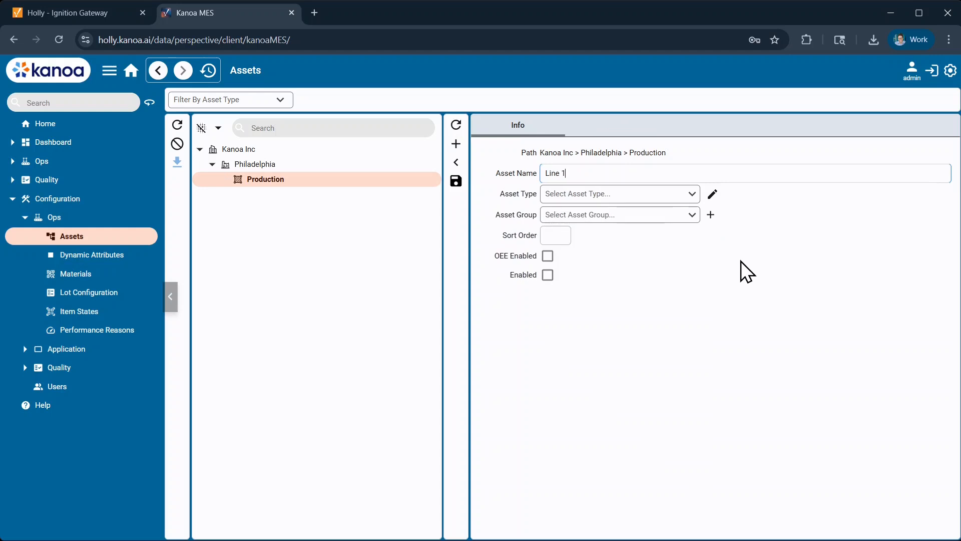
pyautogui.click(689, 195)
pyautogui.click(575, 260)
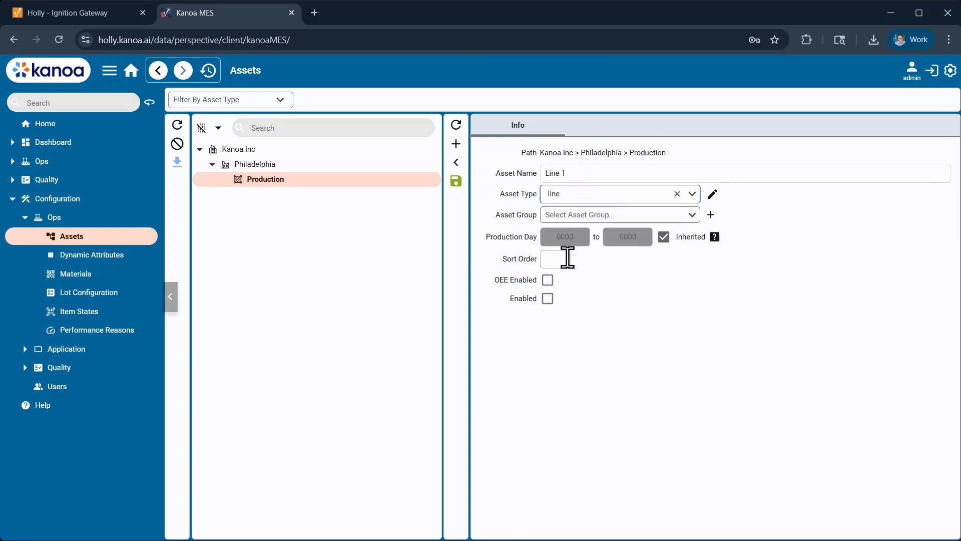
pyautogui.click(547, 298)
pyautogui.click(456, 181)
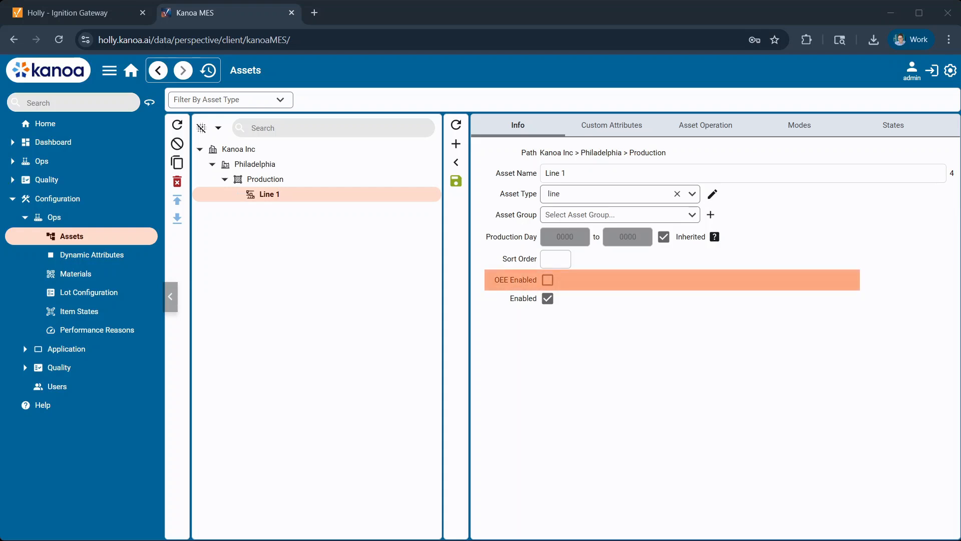
# - Enable OEE for the Line 1 asset, save it and select Line 1 again
pyautogui.click(548, 279)
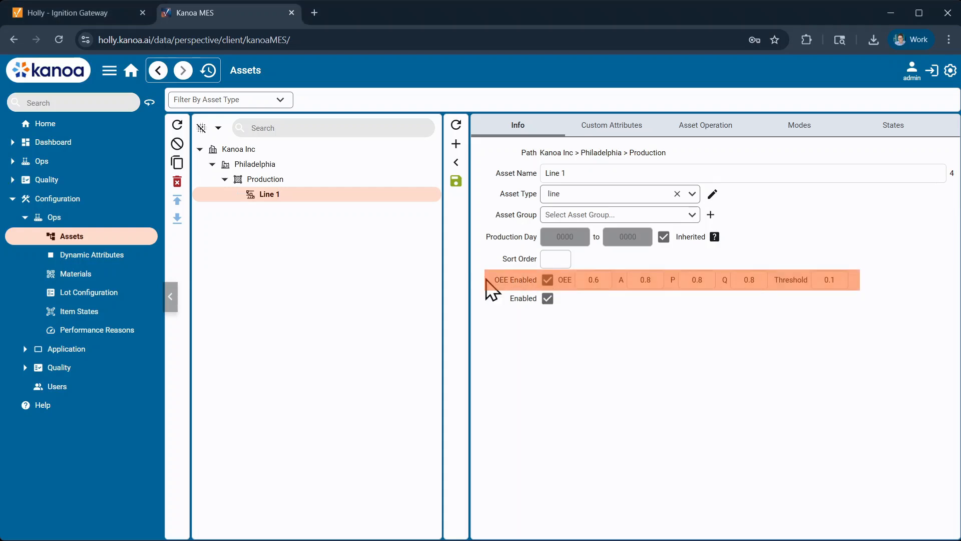
pyautogui.click(456, 181)
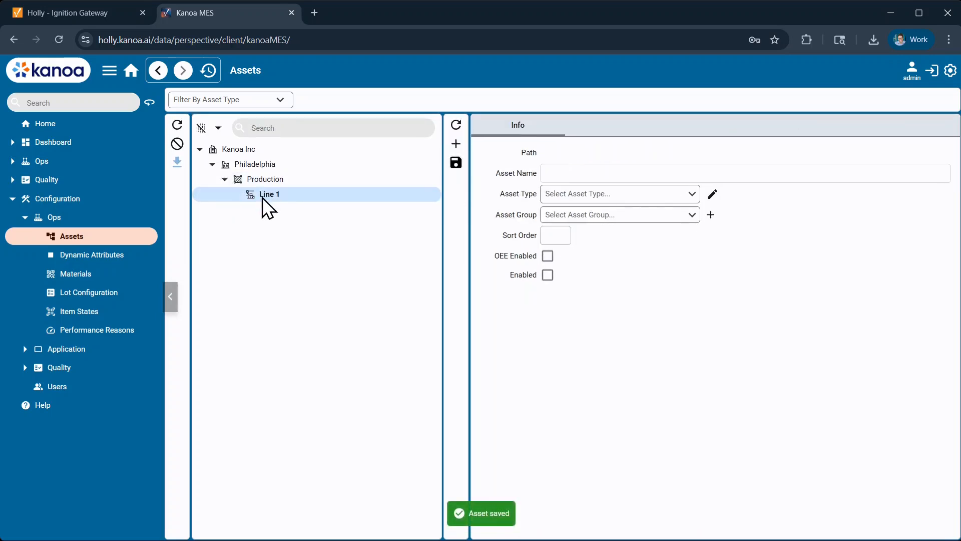
pyautogui.click(264, 196)
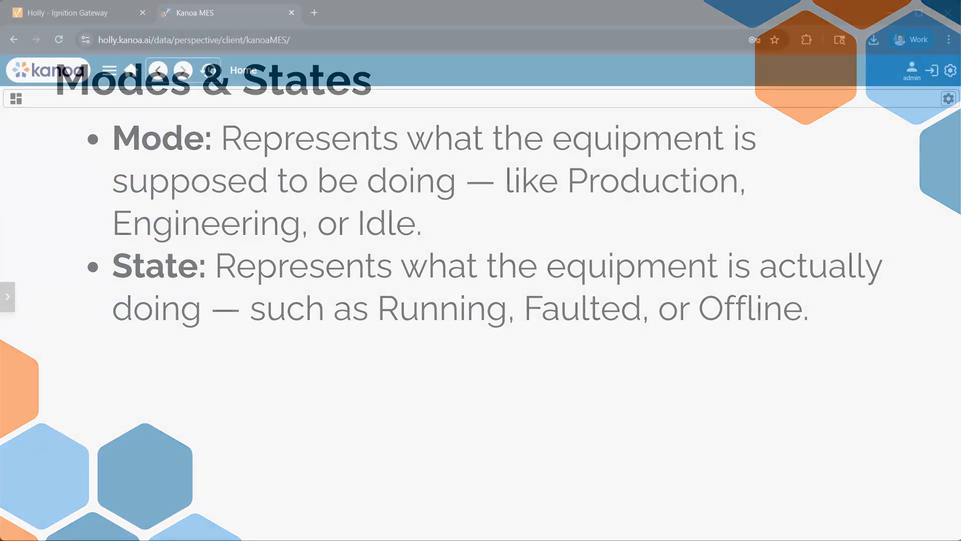
# - Open the Ops asset configuration from the home page and show the modes of Line 1
pyautogui.click(108, 72)
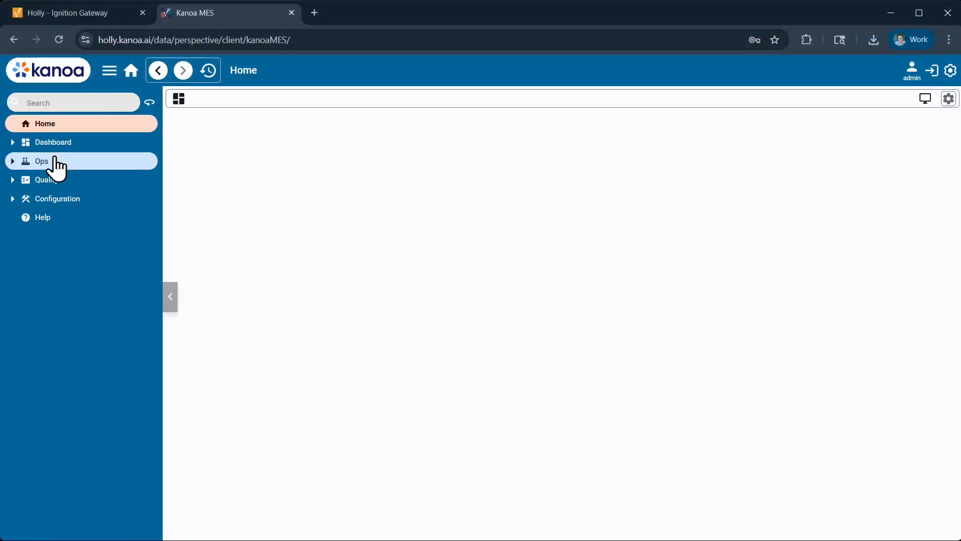
pyautogui.click(14, 199)
pyautogui.click(48, 221)
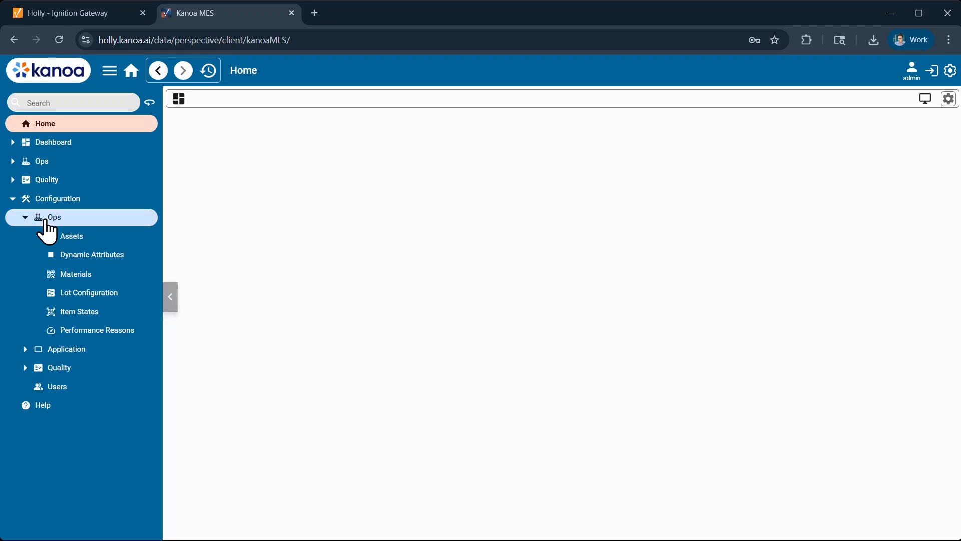
pyautogui.click(79, 242)
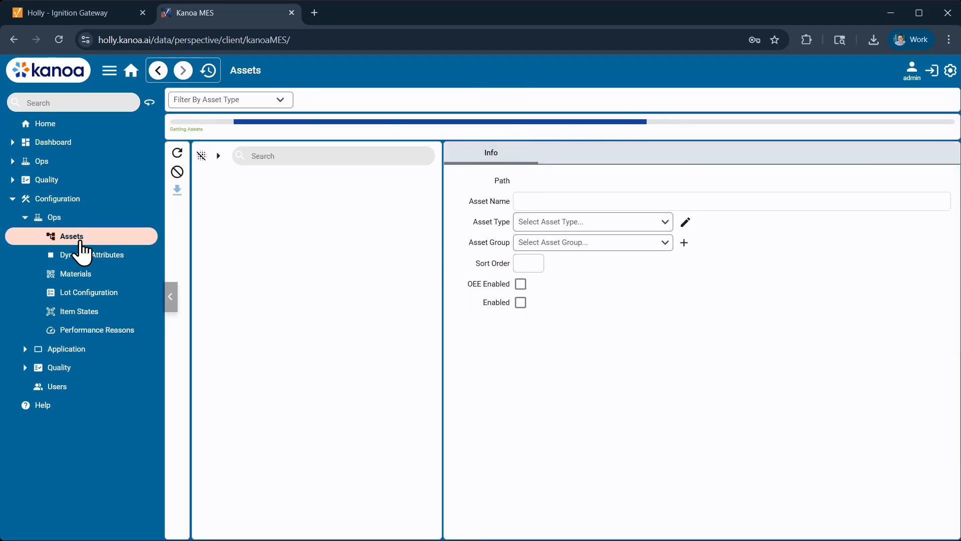
pyautogui.click(106, 196)
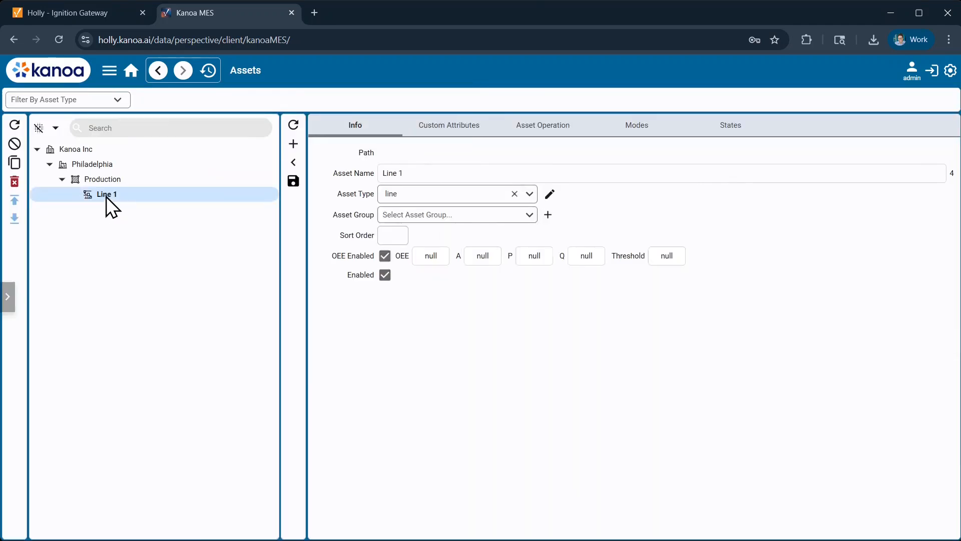
pyautogui.click(641, 128)
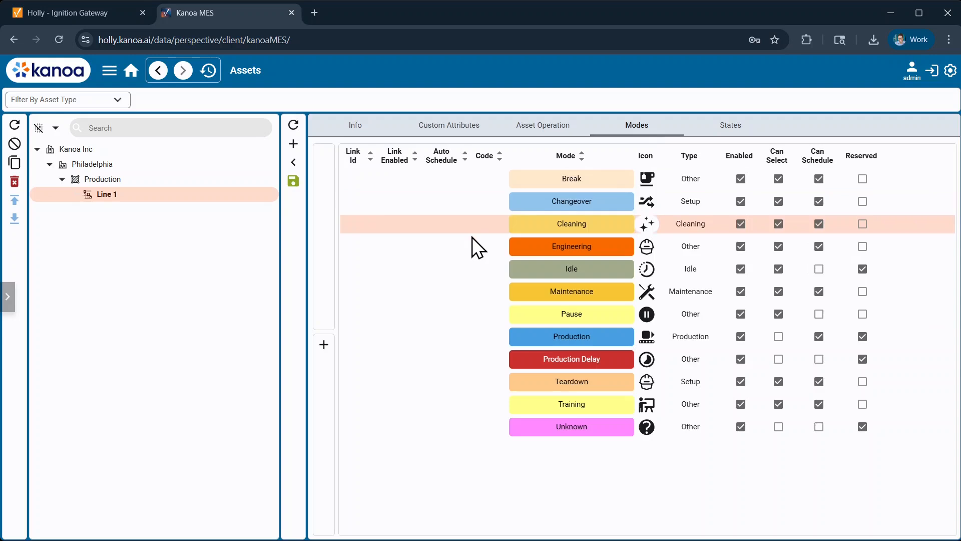
# - Start a new mode for Line 1 named Holiday with type Idle
pyautogui.click(324, 345)
pyautogui.write('Holiday')
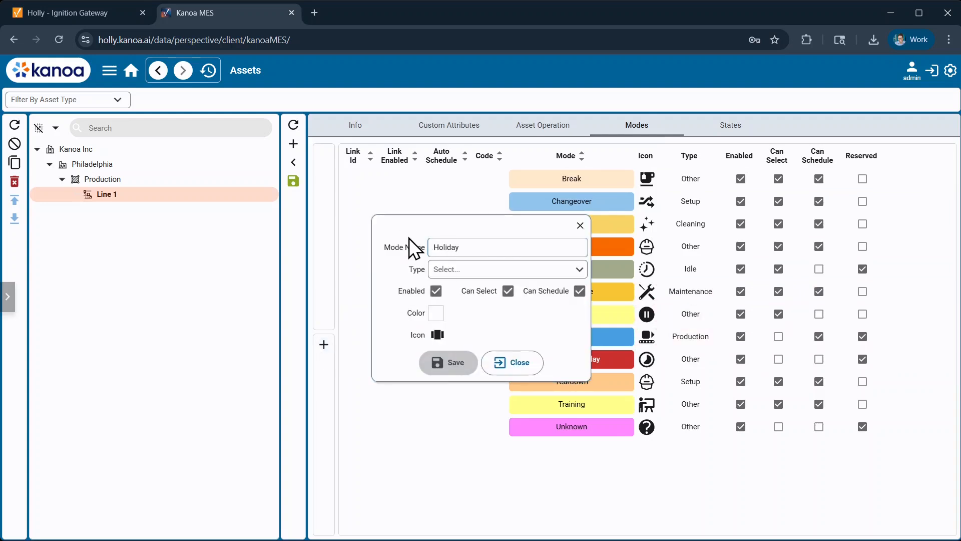
pyautogui.click(509, 269)
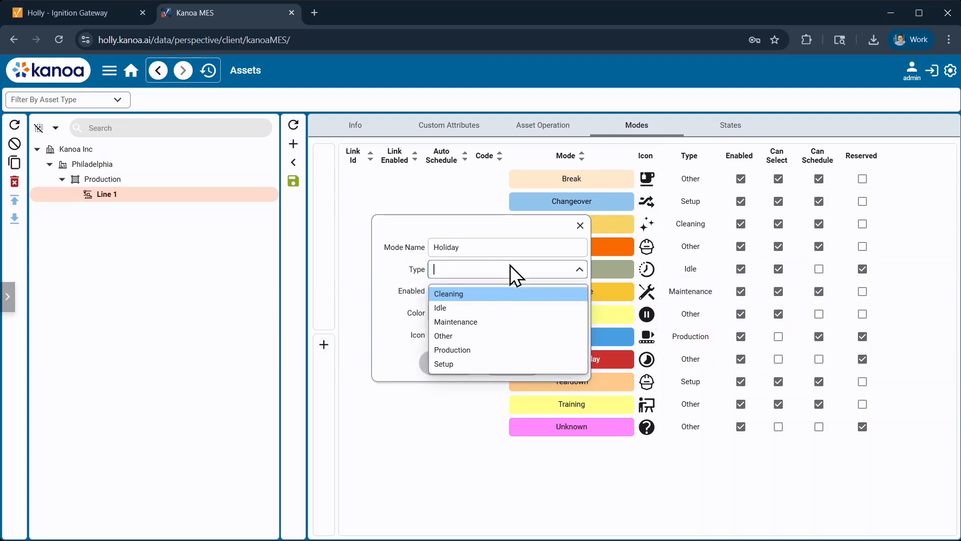
pyautogui.click(492, 307)
# - Assign the card_giftcard icon from the Material group to the Holiday mode
pyautogui.click(439, 334)
pyautogui.click(485, 154)
pyautogui.click(476, 173)
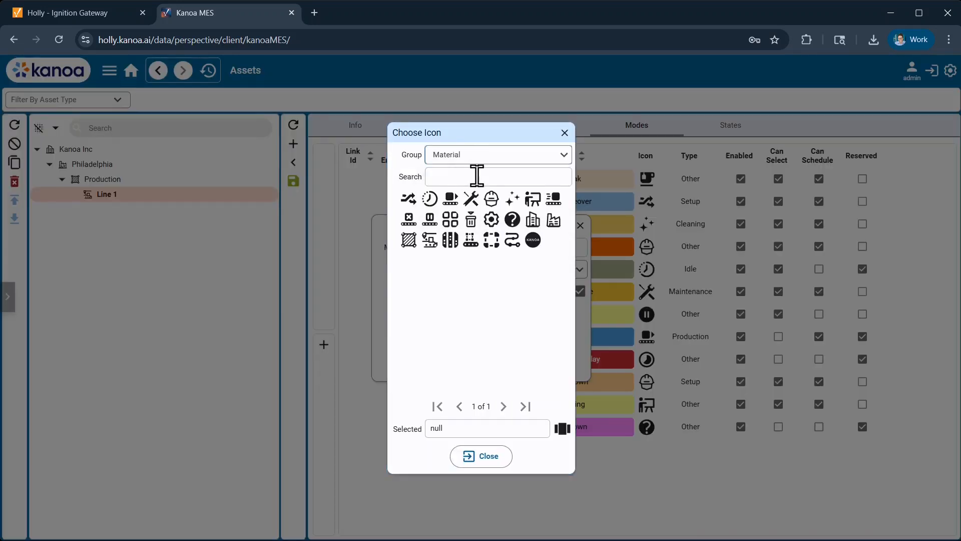
pyautogui.click(476, 176)
pyautogui.write('gift')
pyautogui.click(409, 200)
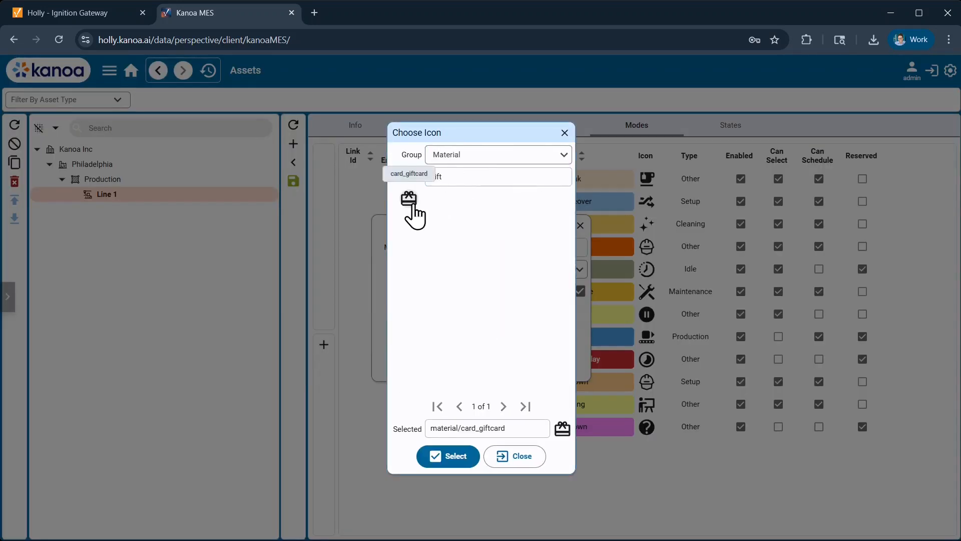
pyautogui.click(458, 456)
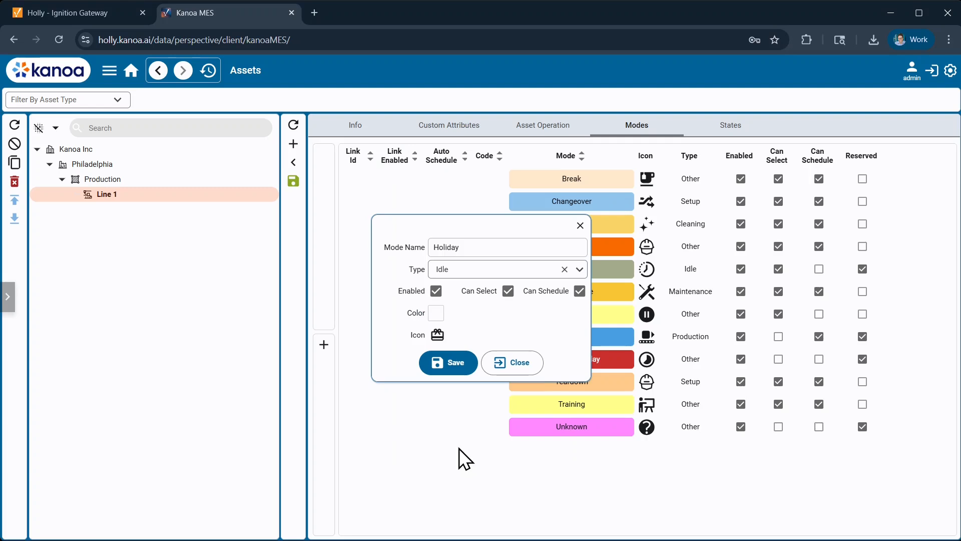
# - Set the Holiday mode's color to light green and save the mode
pyautogui.click(436, 313)
pyautogui.click(348, 290)
pyautogui.click(436, 369)
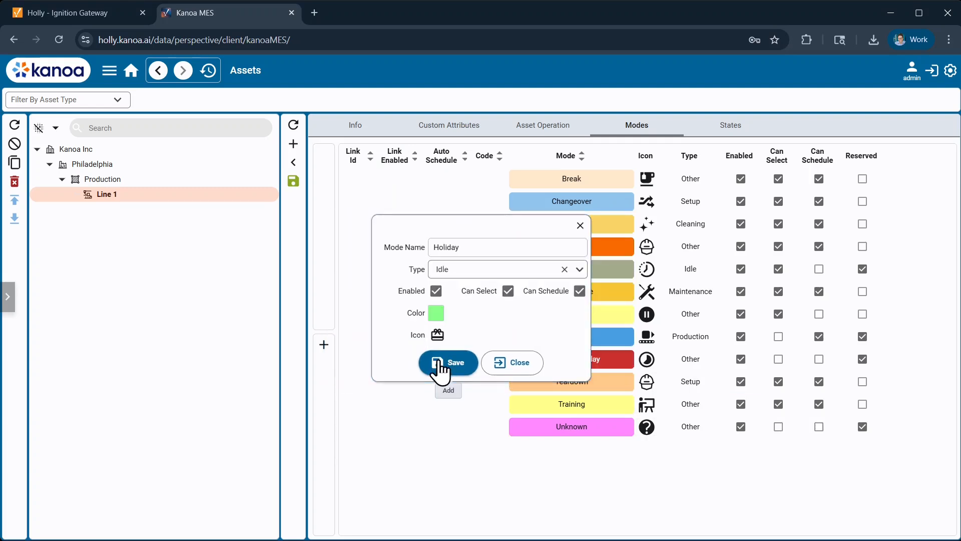
pyautogui.click(439, 361)
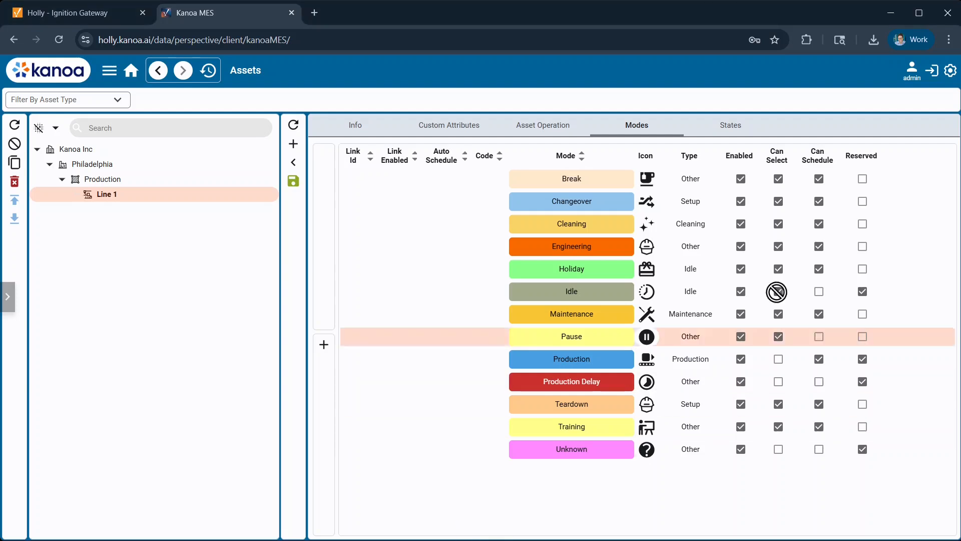
# - Start a new state for Line 1 named Blocked with type Unplanned Downtime
pyautogui.click(738, 129)
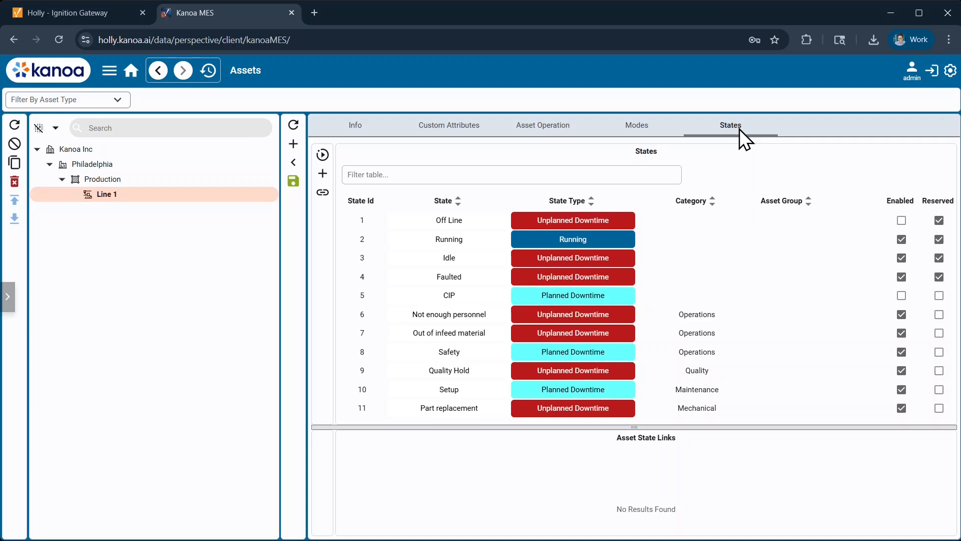
pyautogui.click(323, 173)
pyautogui.click(459, 242)
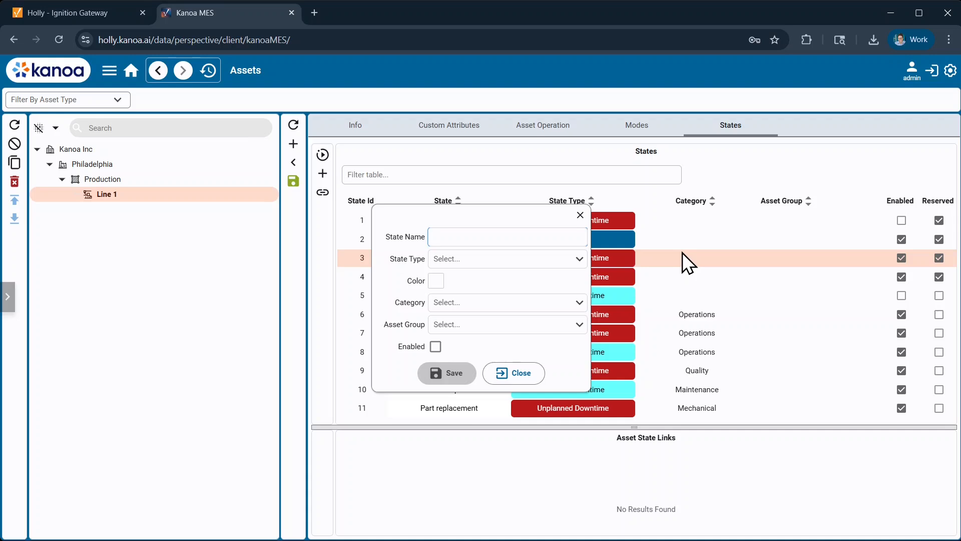
pyautogui.write('Blocked')
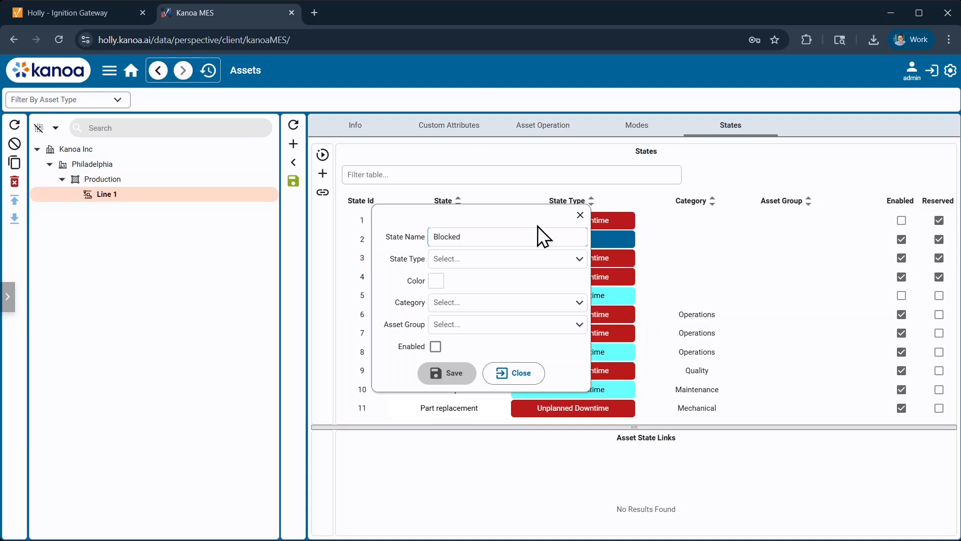
pyautogui.click(492, 261)
pyautogui.click(500, 311)
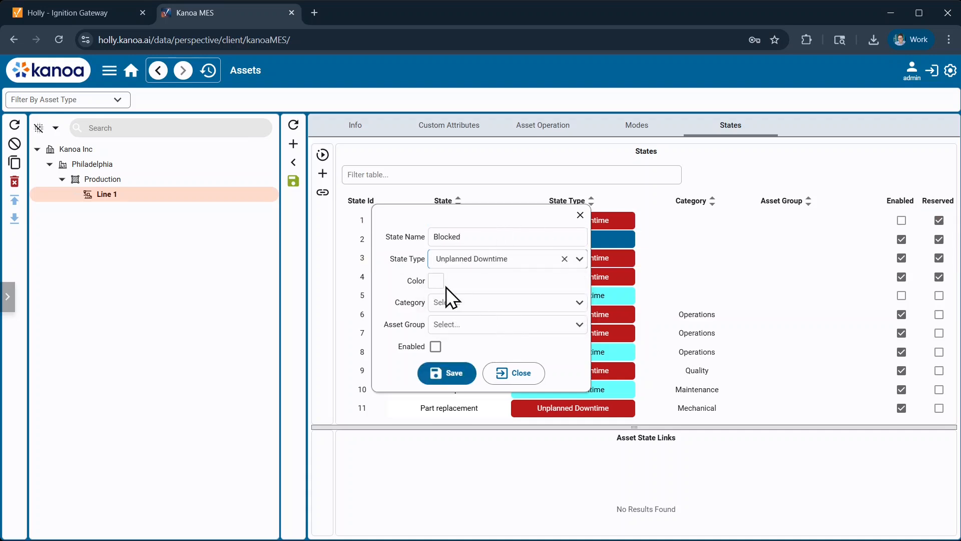
# - Set the Blocked state's color to yellow #FFFF47
pyautogui.click(436, 281)
pyautogui.click(360, 287)
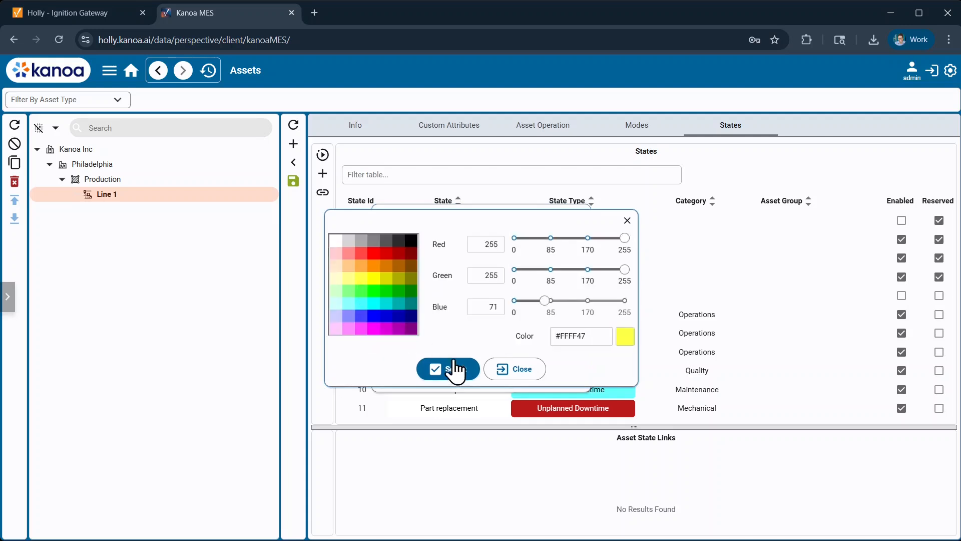
pyautogui.click(456, 370)
# - Assign the Mechanical category to the Blocked state, enable it and save the state
pyautogui.click(485, 304)
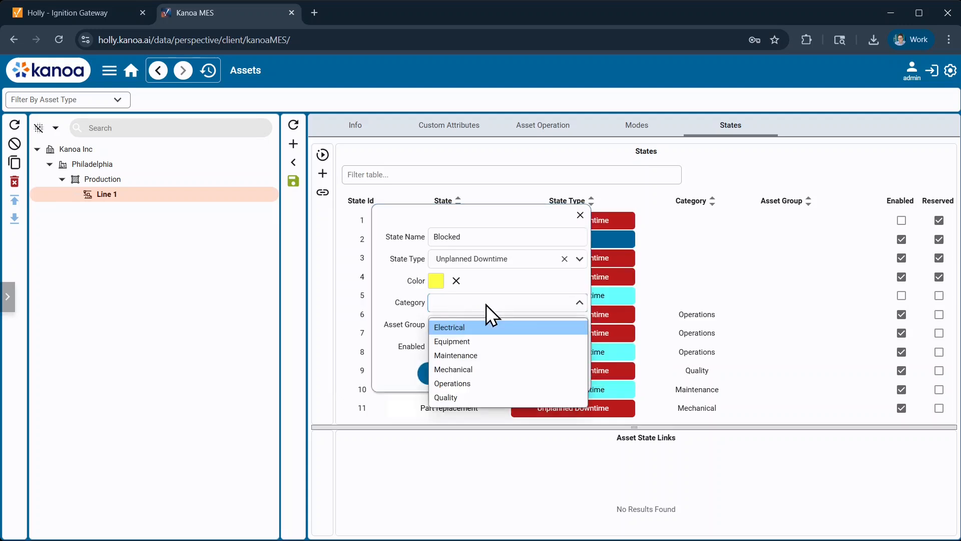
pyautogui.click(492, 369)
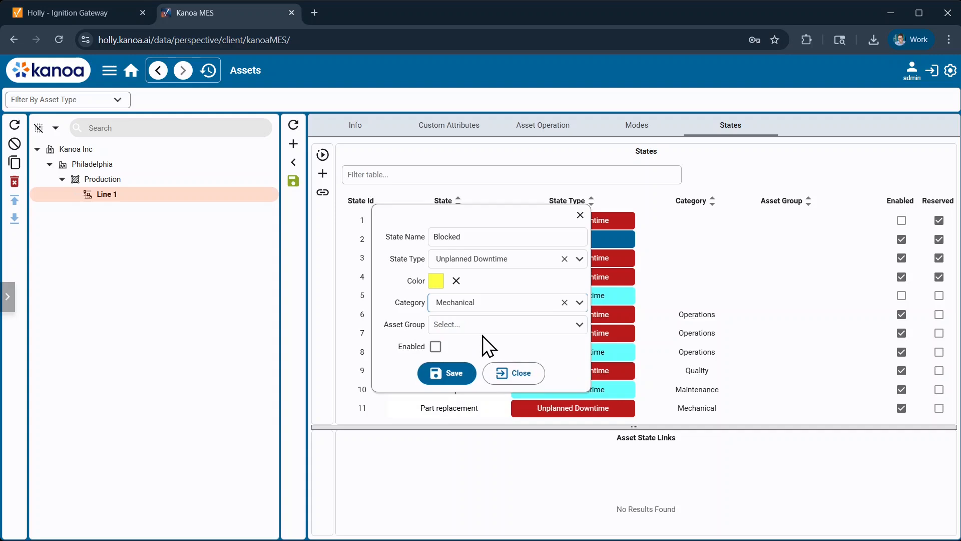
pyautogui.click(436, 347)
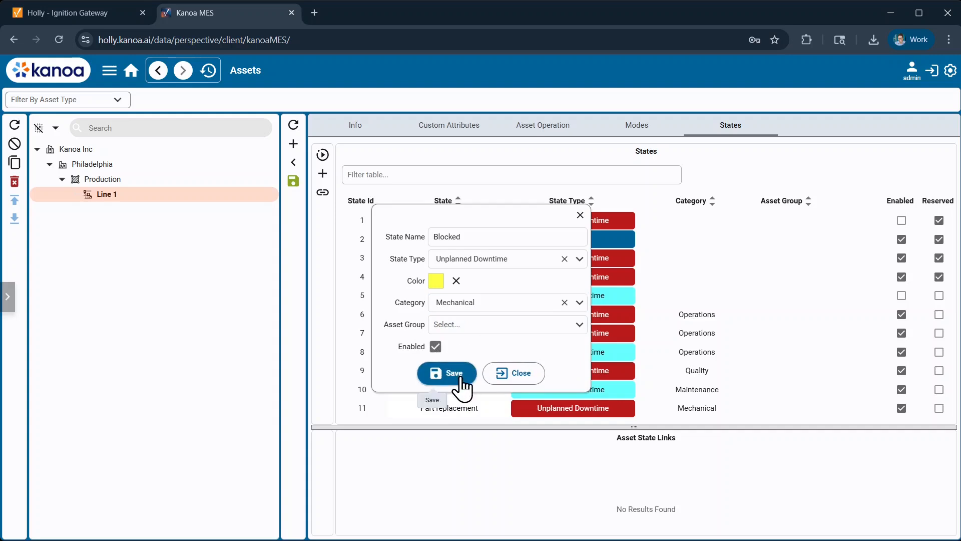
pyautogui.click(458, 376)
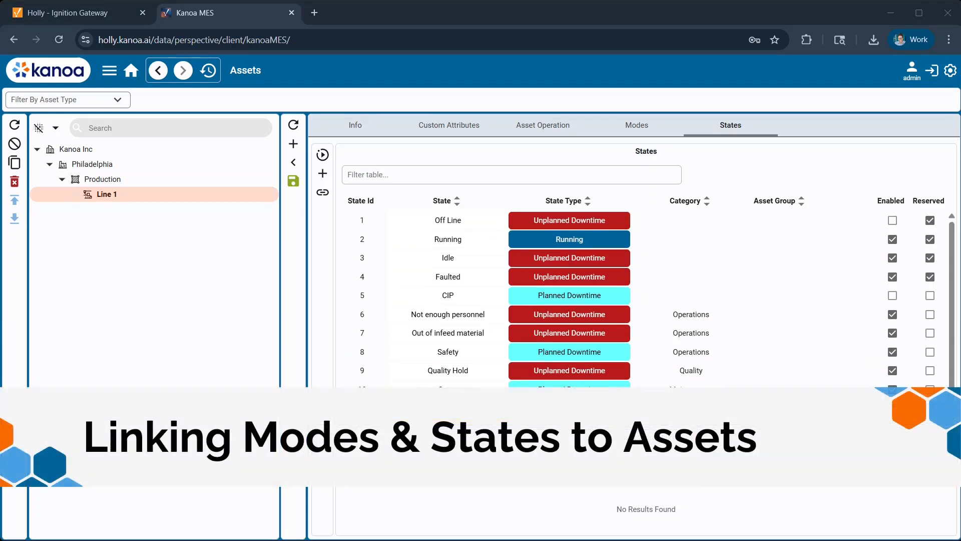
# - Link the Production, Idle, Unknown, Engineering and Changeover modes to Line 1
pyautogui.click(645, 131)
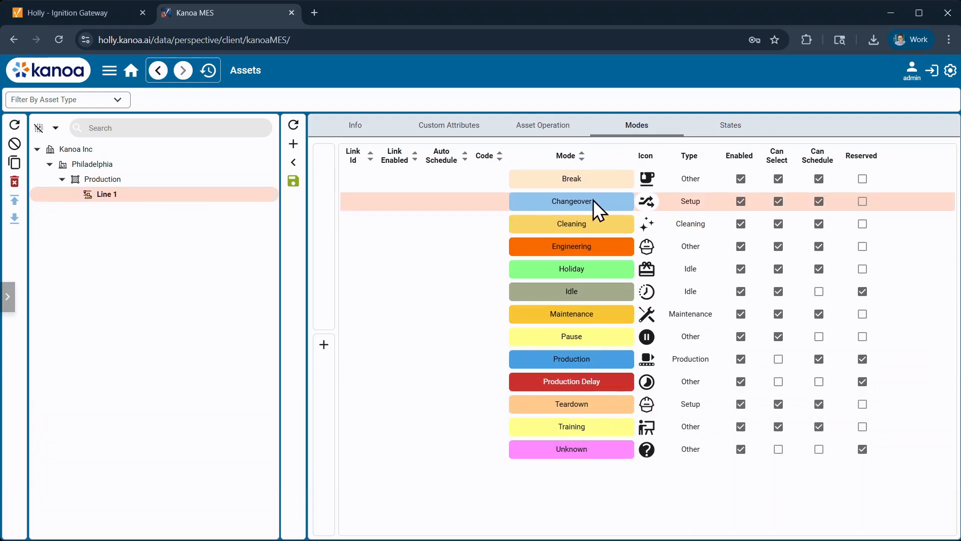
pyautogui.click(586, 357)
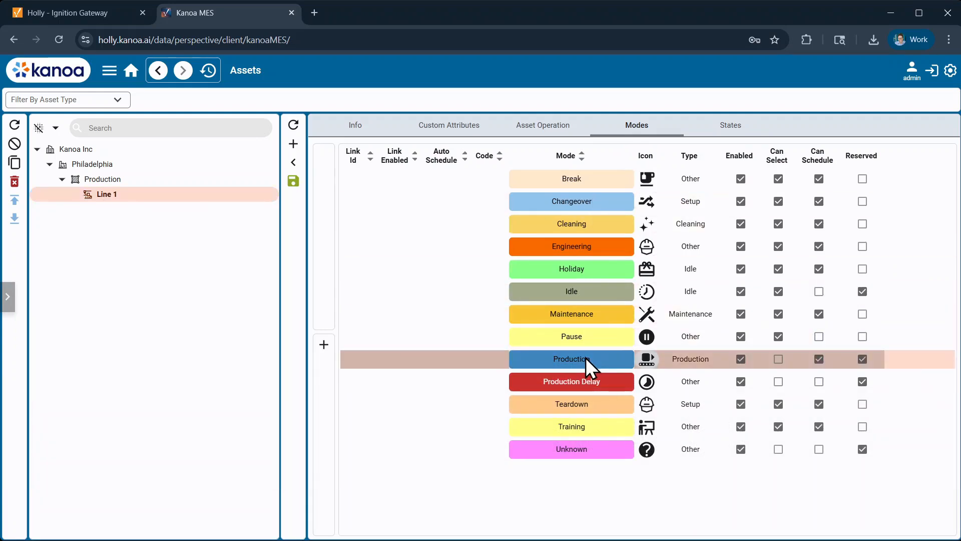
pyautogui.keyDown('ctrl'); pyautogui.click(590, 296); pyautogui.keyUp('ctrl')
pyautogui.keyDown('ctrl'); pyautogui.click(601, 447); pyautogui.keyUp('ctrl')
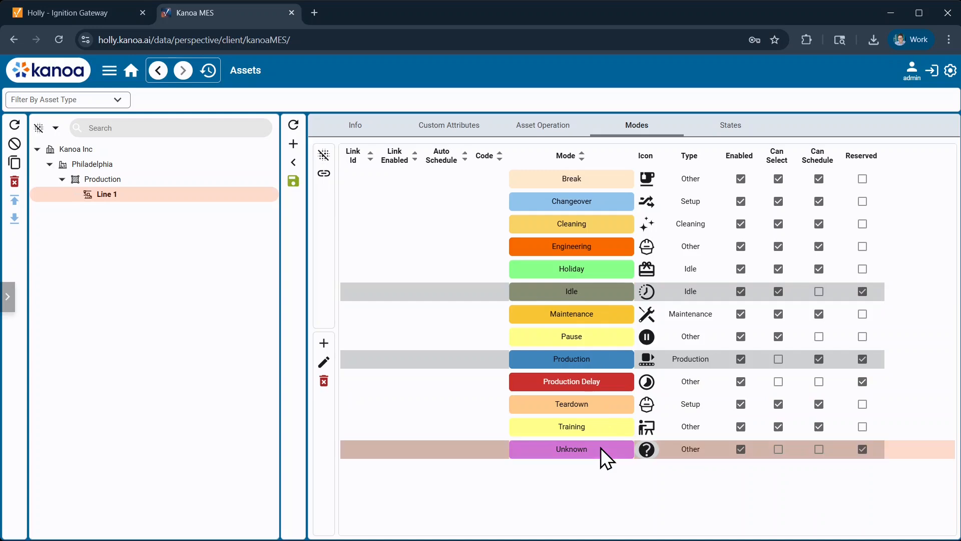
pyautogui.keyDown('ctrl'); pyautogui.click(605, 248); pyautogui.keyUp('ctrl')
pyautogui.keyDown('ctrl'); pyautogui.click(609, 203); pyautogui.keyUp('ctrl')
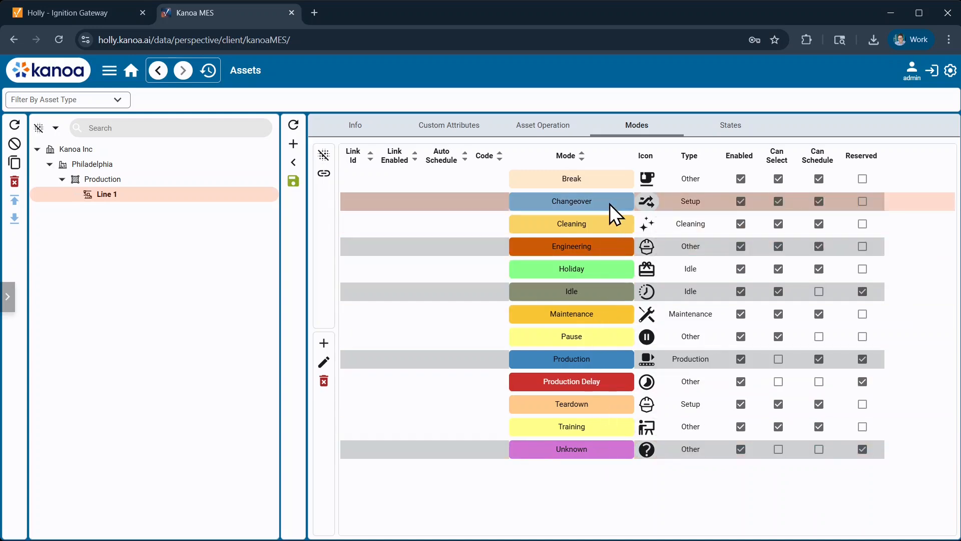
pyautogui.click(324, 174)
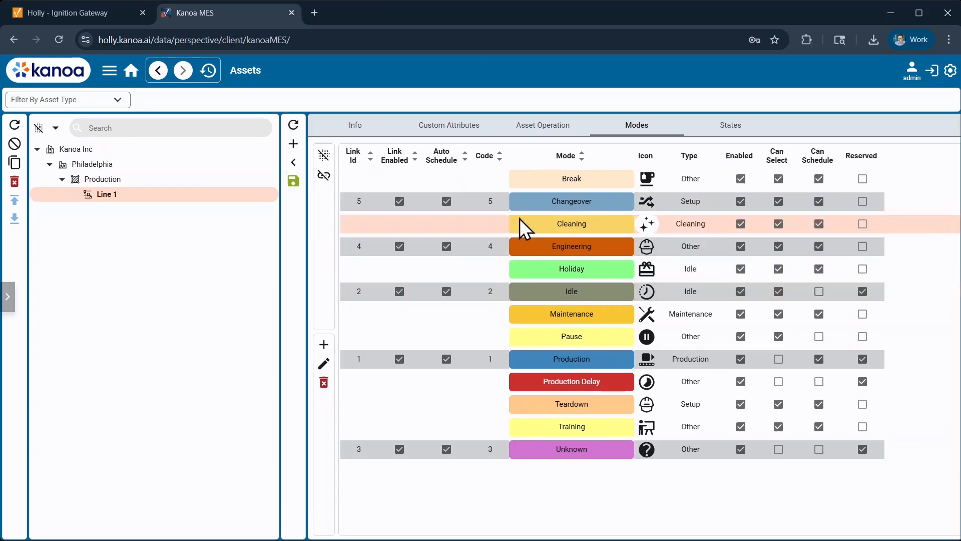
# - Select the whole range of modes from Break to Unknown and link the remaining ones to Line 1
pyautogui.click(529, 187)
pyautogui.keyDown('shift'); pyautogui.click(569, 453); pyautogui.keyUp('shift')
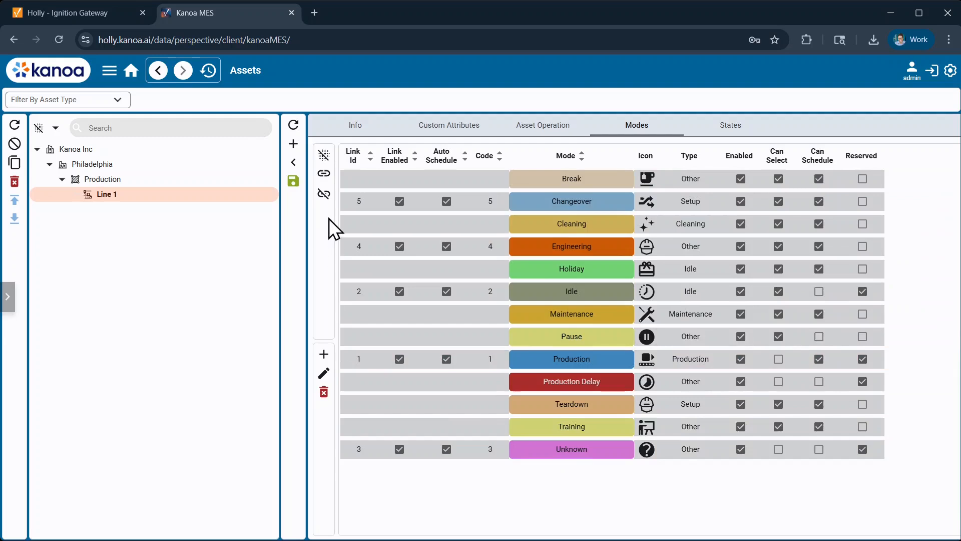
pyautogui.click(325, 176)
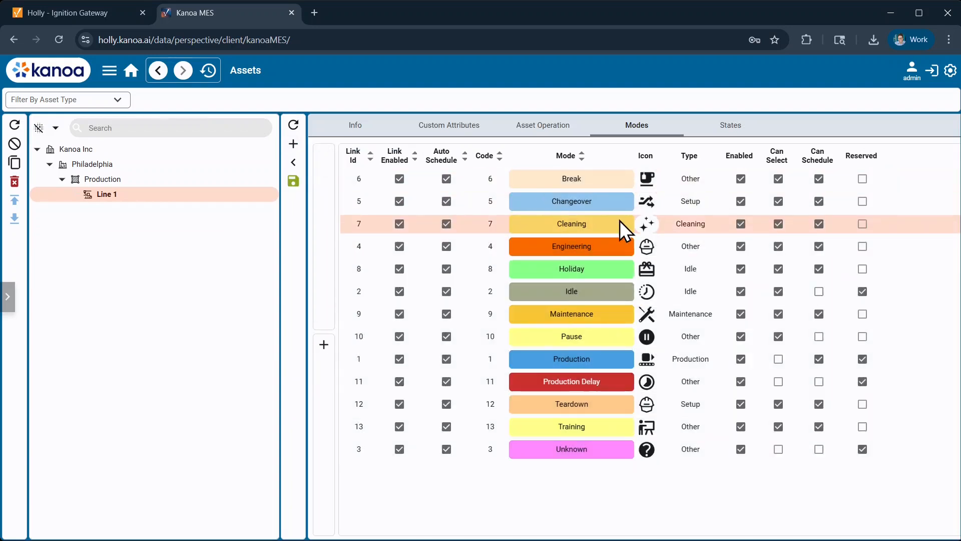
# - Link the states from Off Line through Setup to Line 1
pyautogui.click(727, 131)
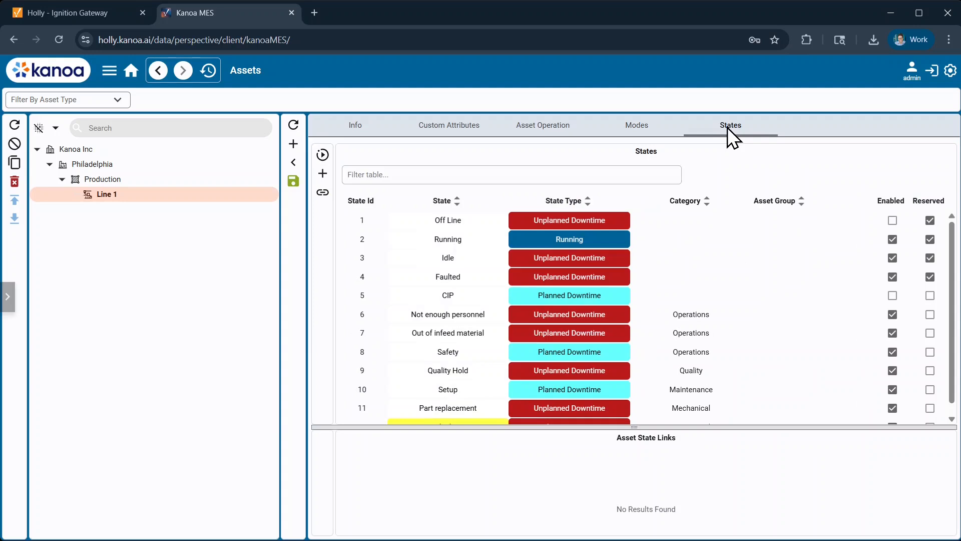
pyautogui.click(662, 221)
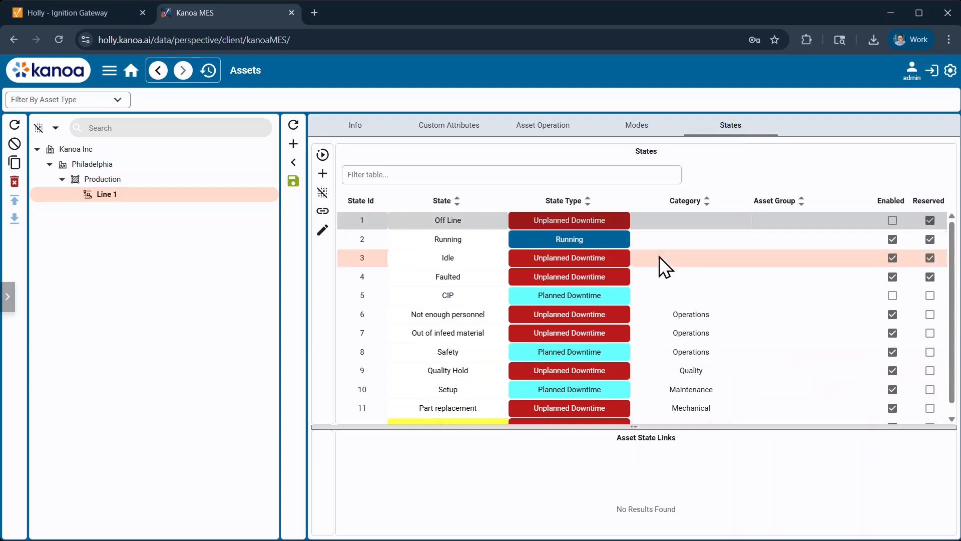
pyautogui.keyDown('shift'); pyautogui.click(637, 391); pyautogui.keyUp('shift')
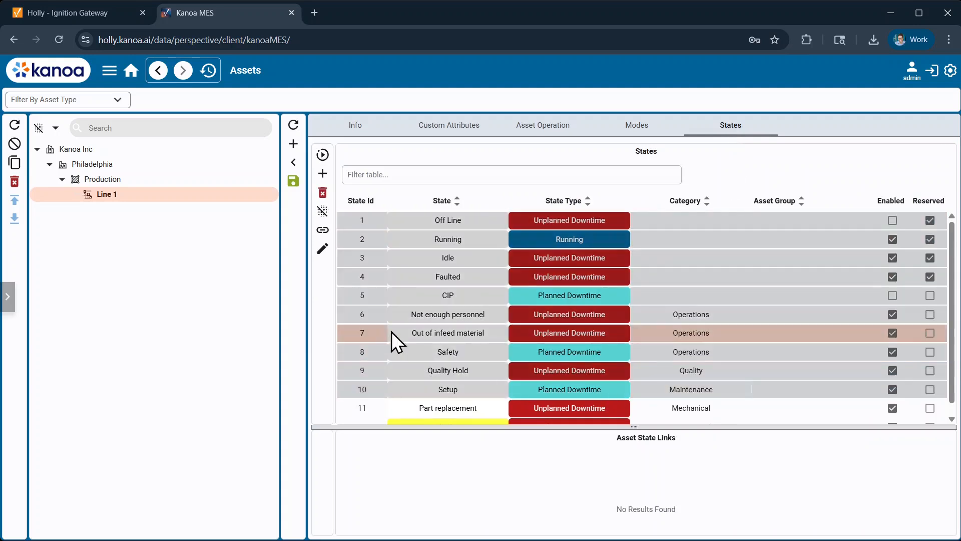
pyautogui.click(322, 234)
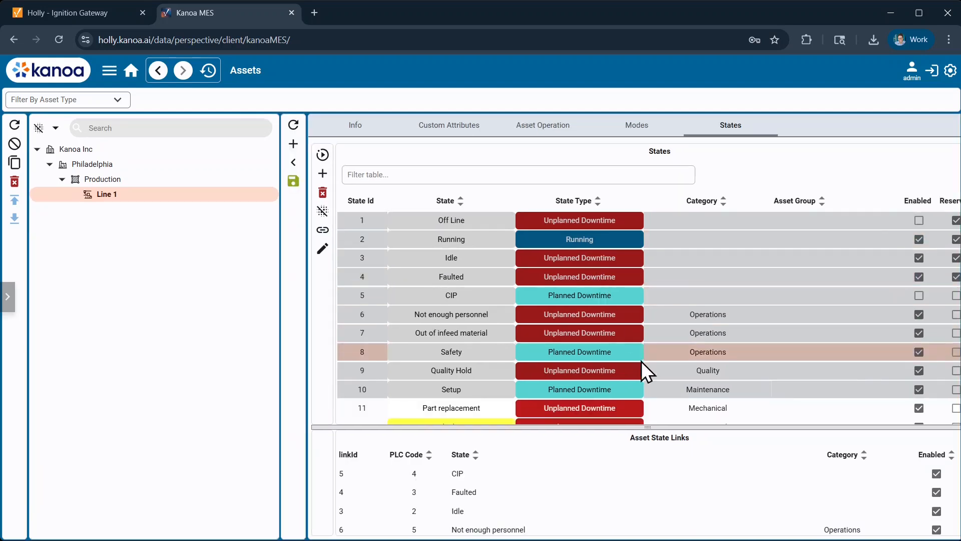
# - Enlarge the Asset State Links table, sort it by ascending PLC code and select the Running state's link
pyautogui.moveTo(656, 427); pyautogui.dragTo(651, 254)
pyautogui.click(400, 282)
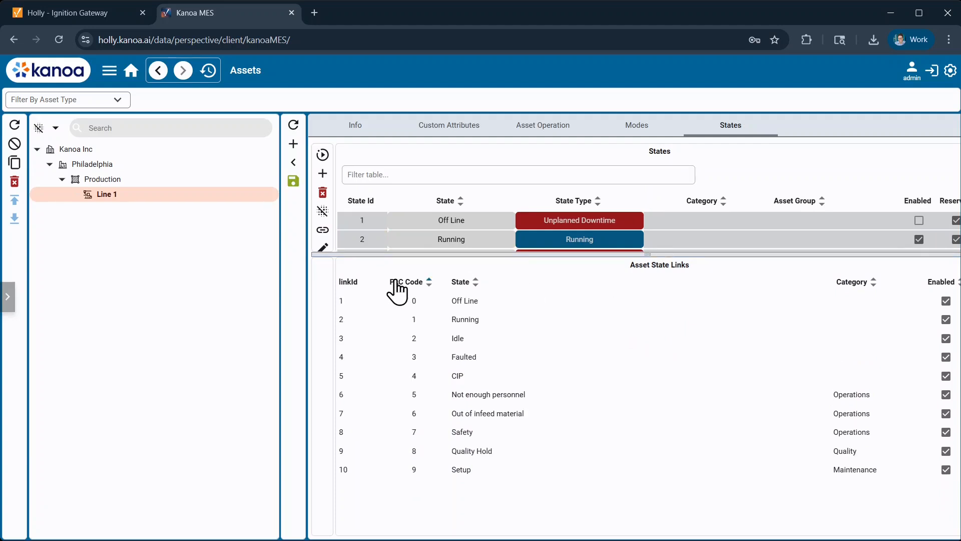
pyautogui.click(490, 324)
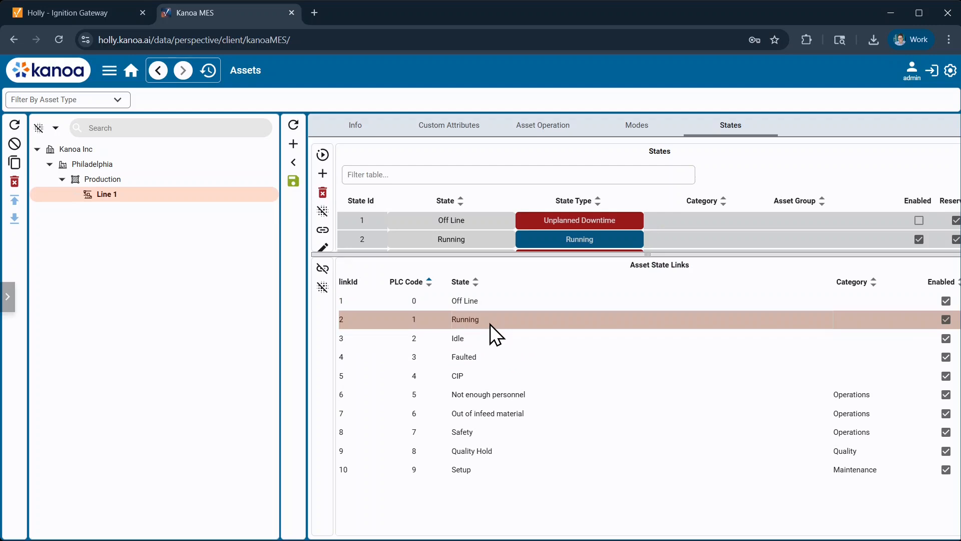
# - Set the PLC code of the linked Setup state to 10
pyautogui.doubleClick(432, 469)
pyautogui.press('BackSpace')
pyautogui.write('10')
pyautogui.press('Return')
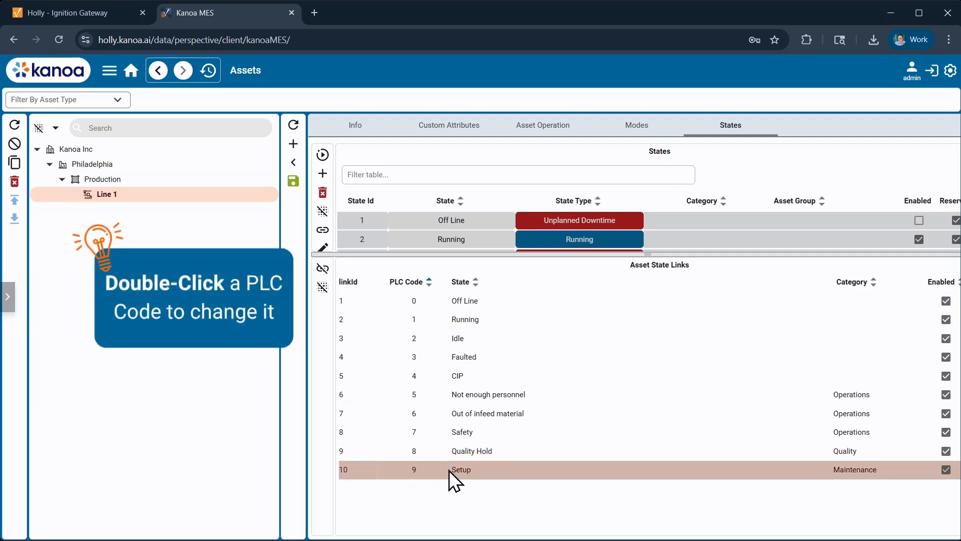
# - Set the PLC code of the linked Setup state to 9
pyautogui.doubleClick(426, 465)
pyautogui.press('BackSpace')
pyautogui.press('BackSpace')
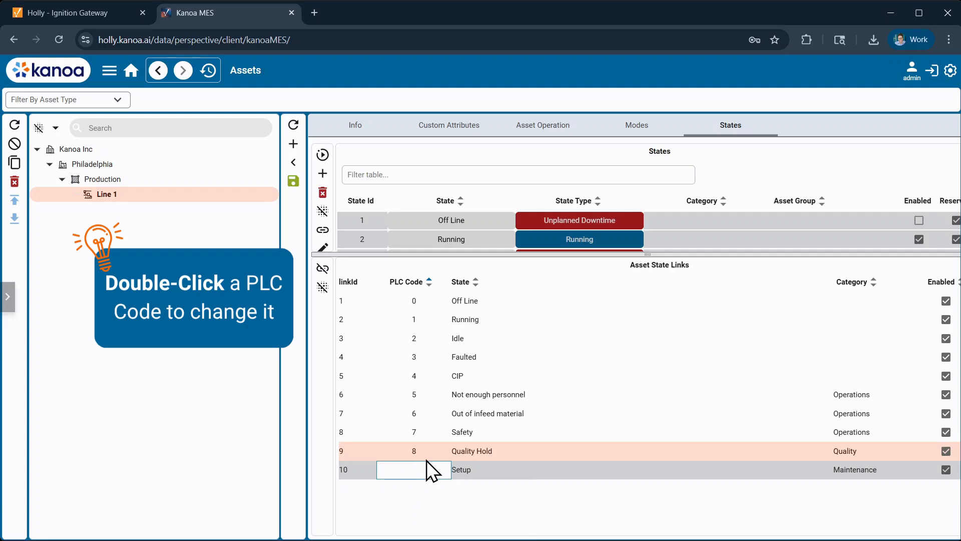
pyautogui.write('9')
pyautogui.press('Return')
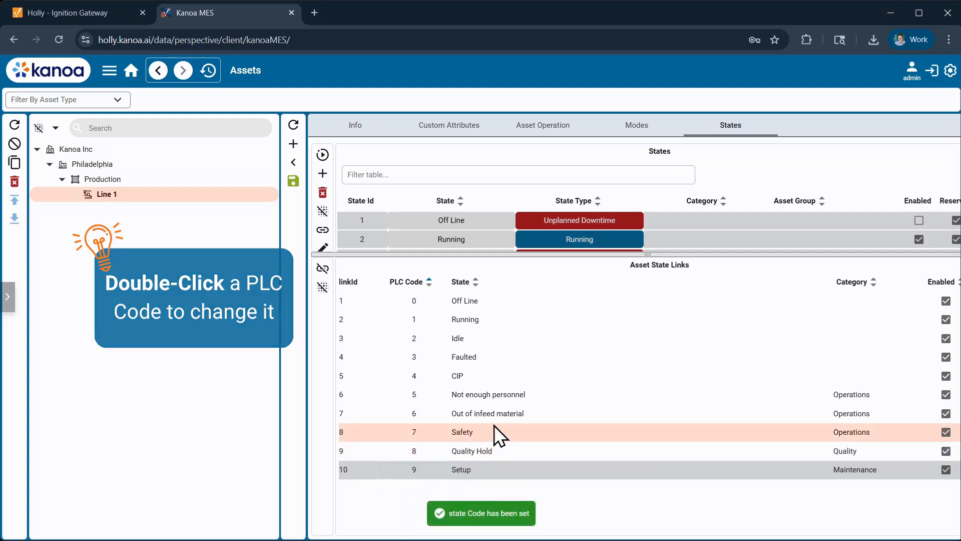